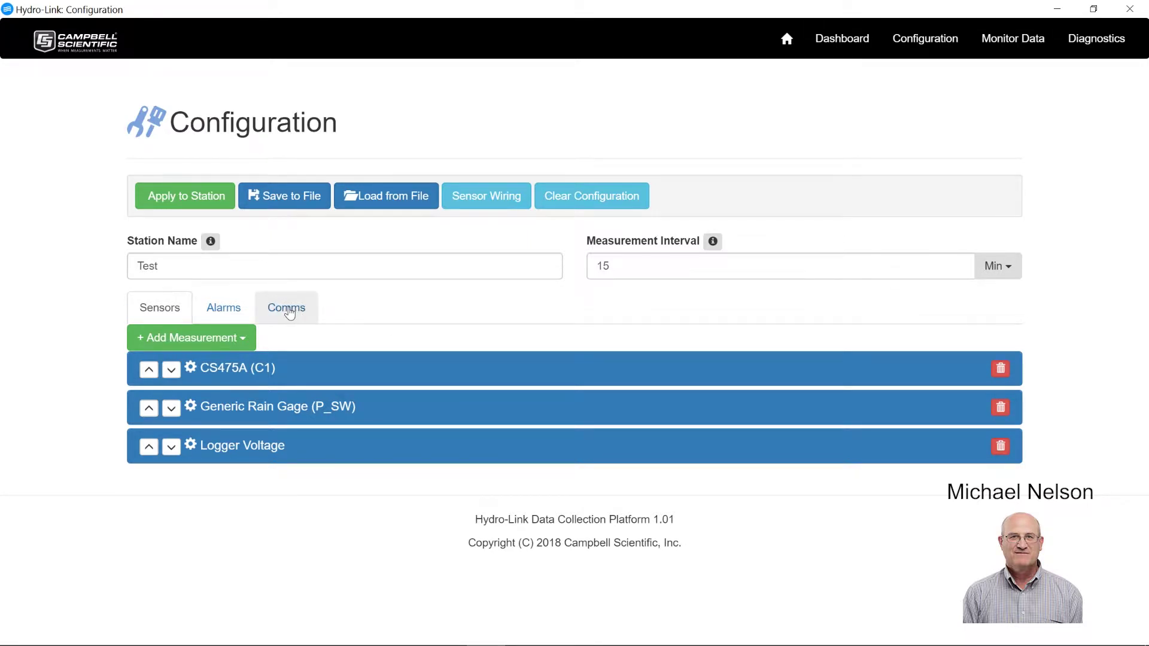
Step: Add GOES as a communications option for the station
click(289, 310)
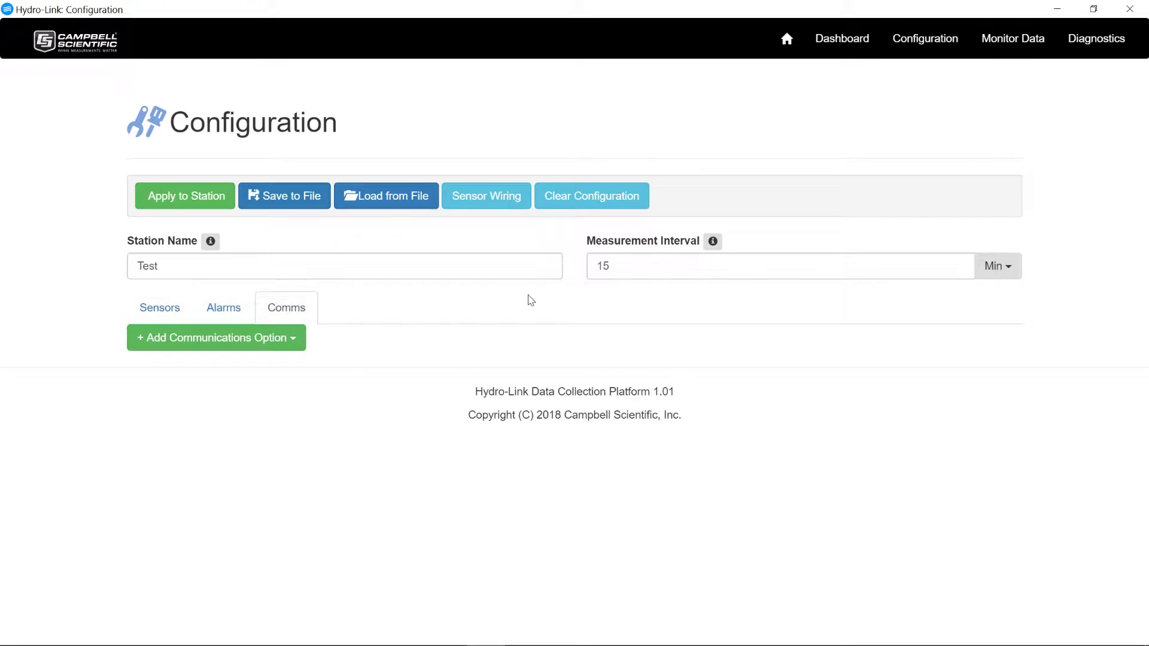
click(276, 340)
click(170, 370)
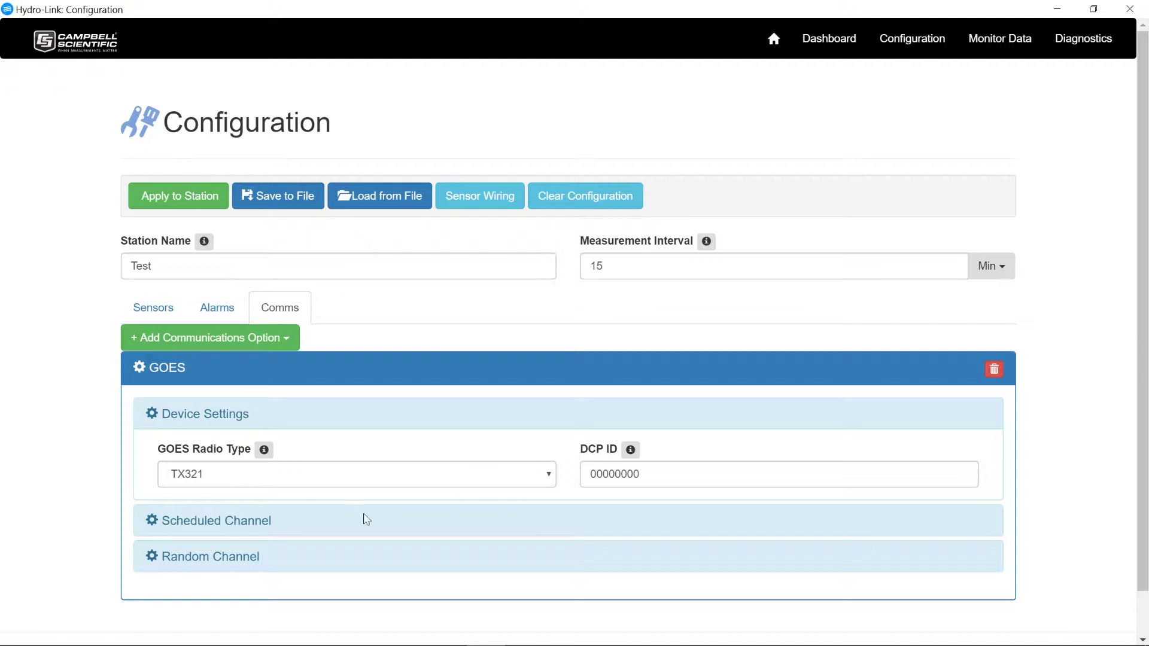
Step: Open the GOES scheduled channel settings and examine the battery append description, message format choices and data order choices
click(240, 526)
scroll(445, 508, down, 4)
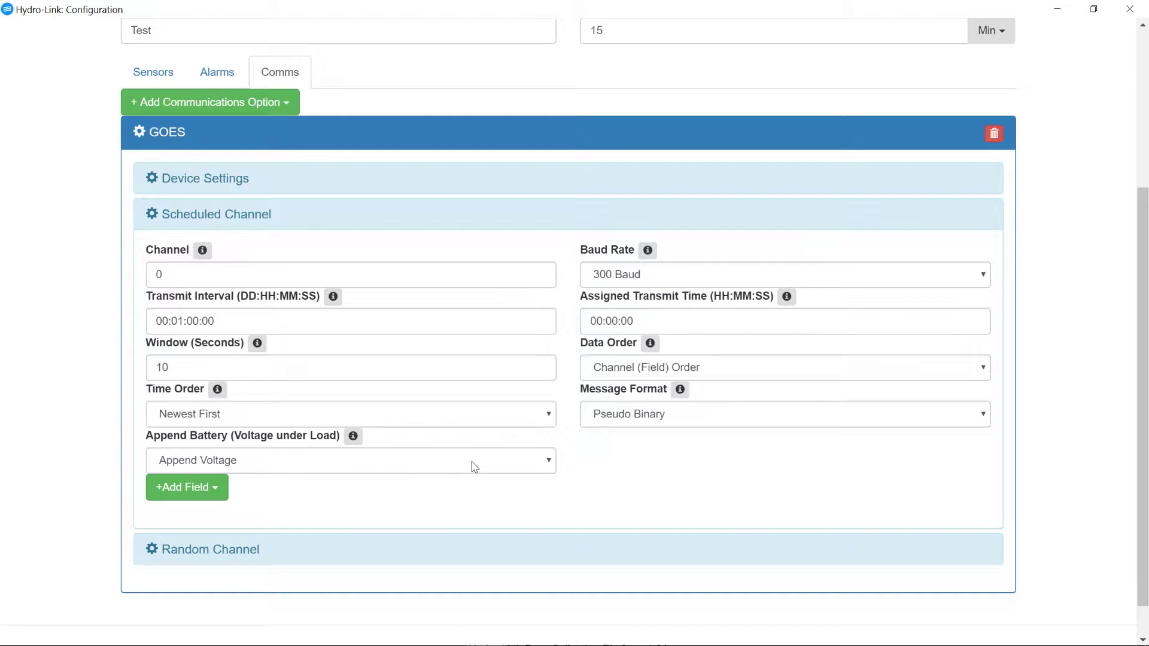
click(353, 437)
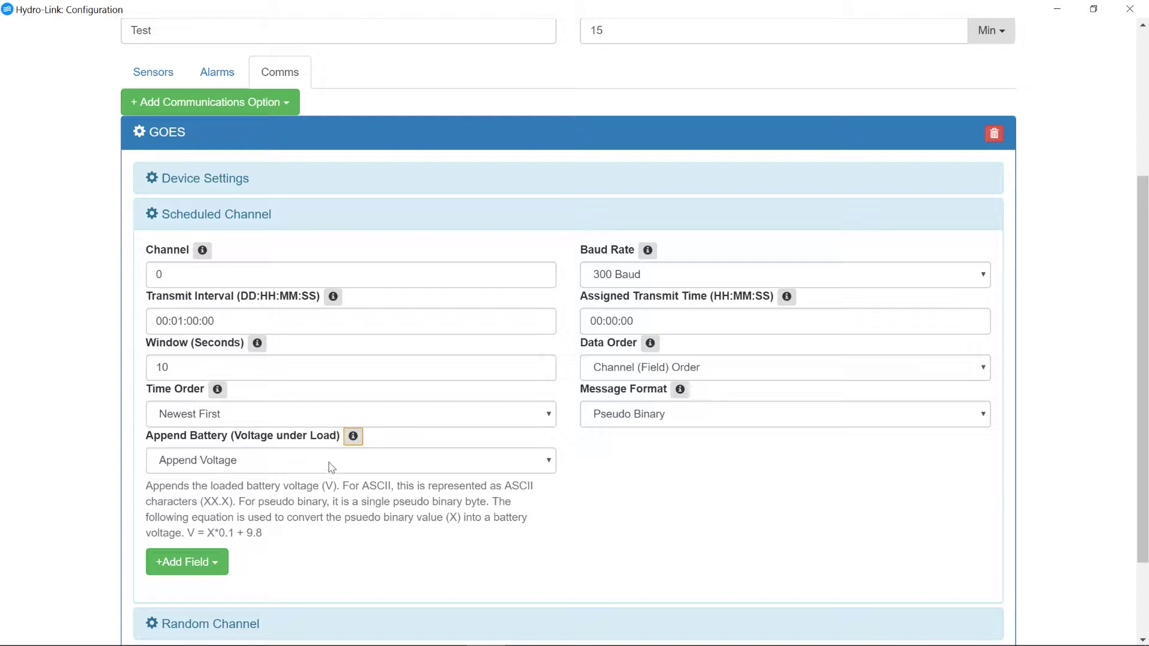
click(353, 439)
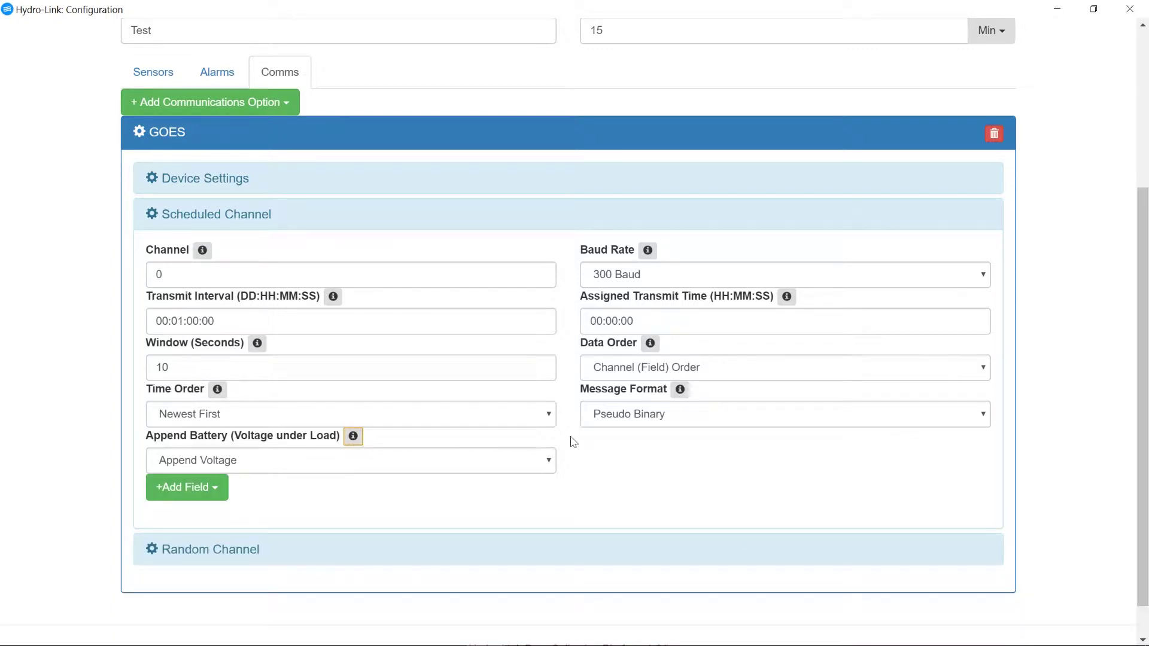
triple_click(678, 417)
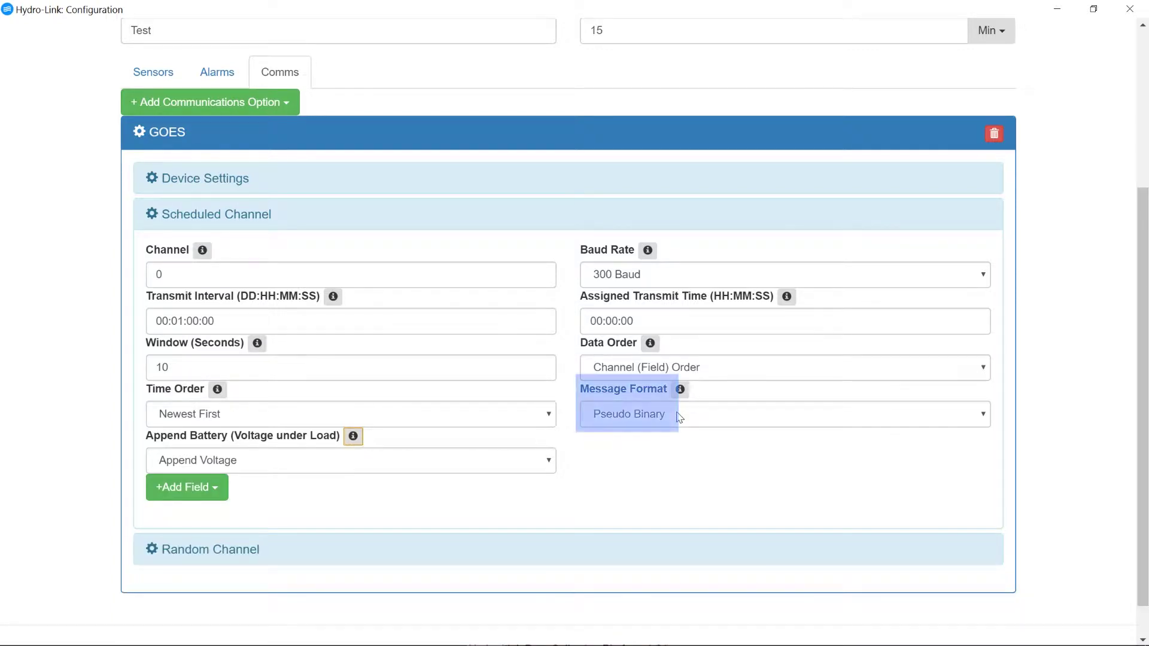
click(664, 414)
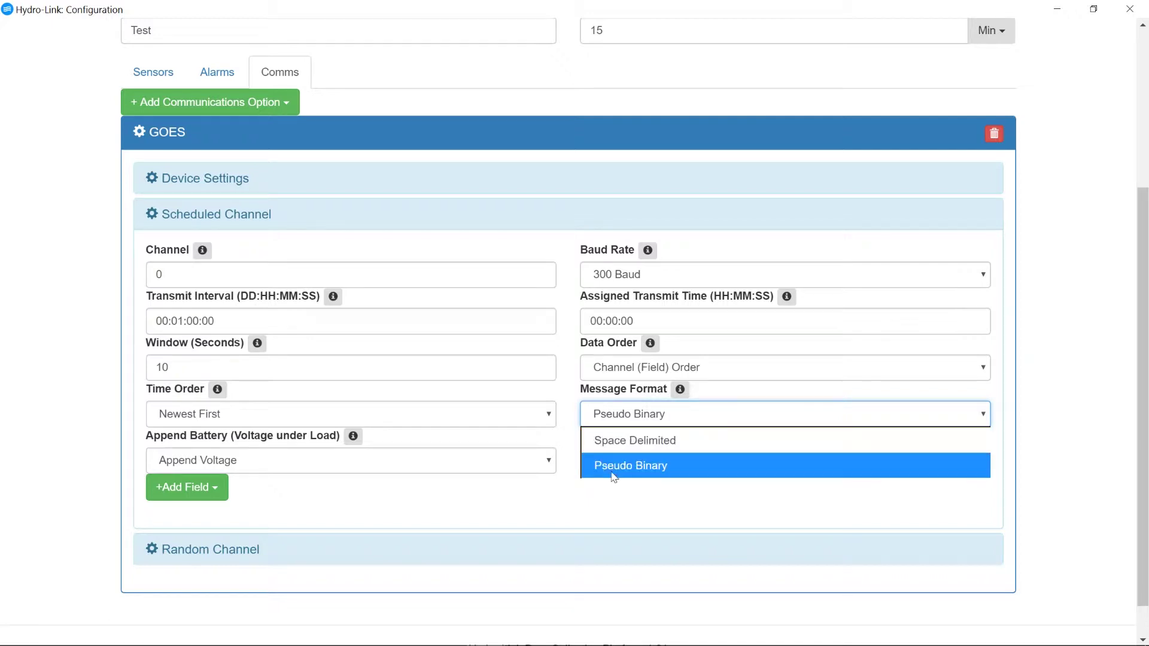
click(570, 504)
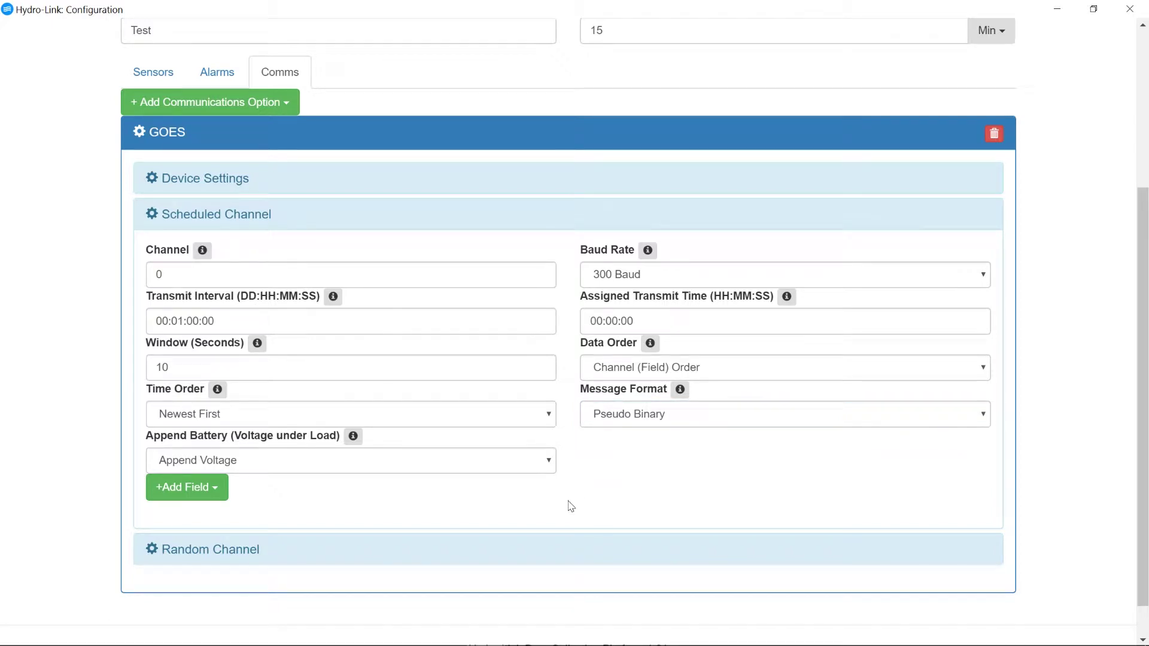
click(627, 374)
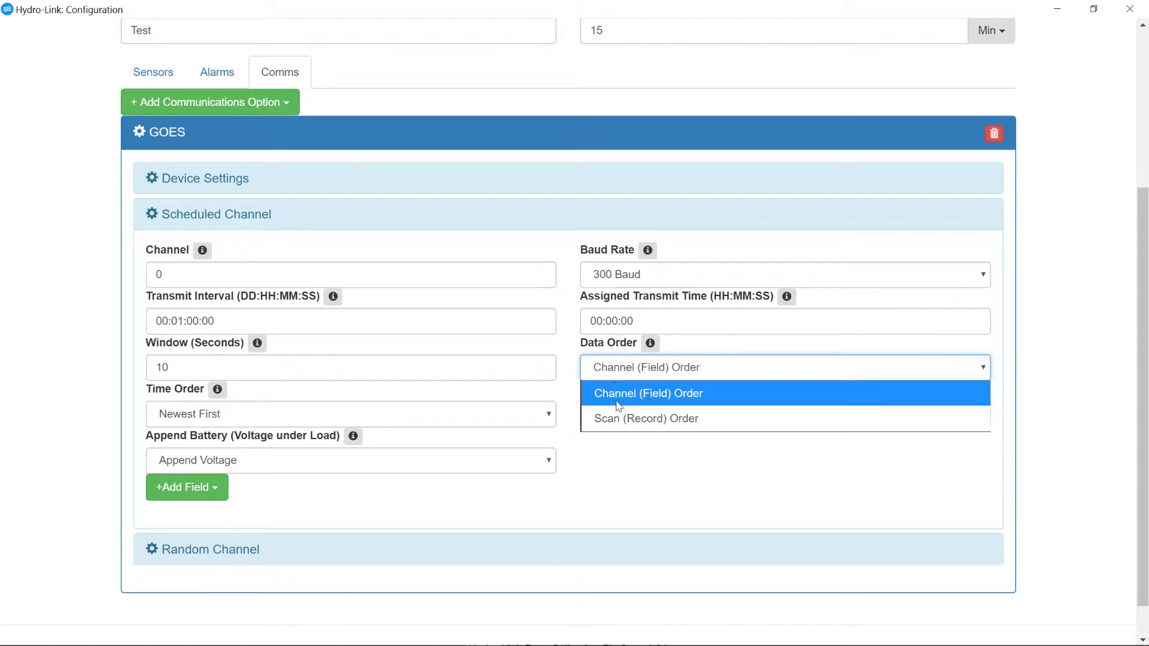
click(613, 371)
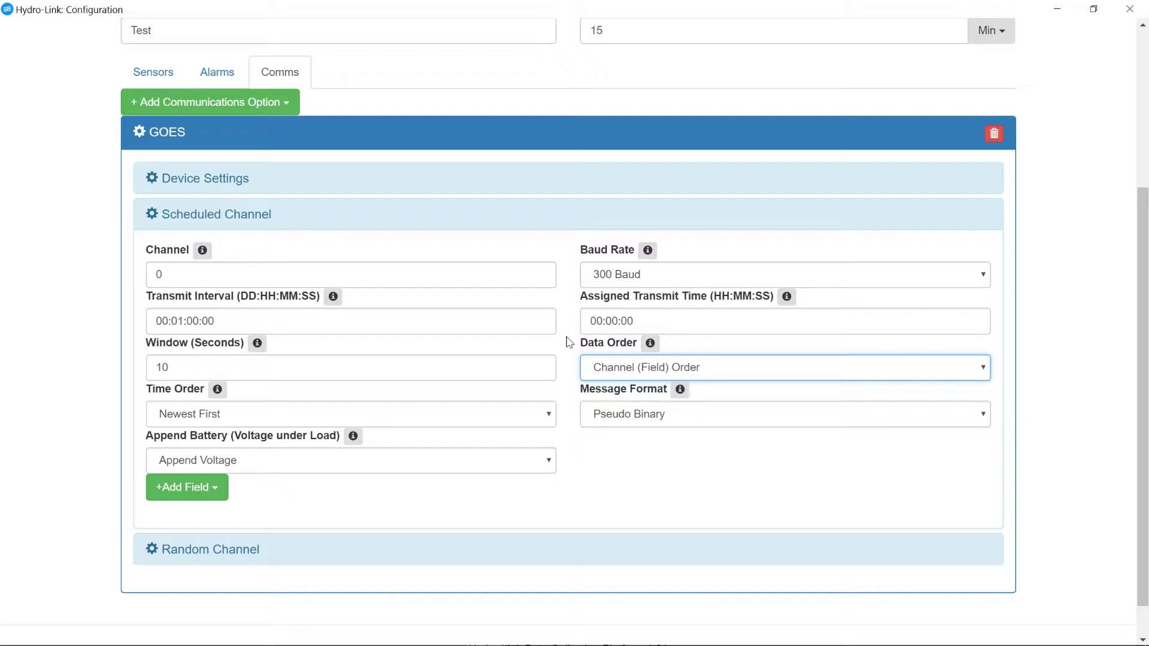
Step: Add the CS475A field Min15.Stage to the scheduled channel and set its number of values to 8
click(198, 492)
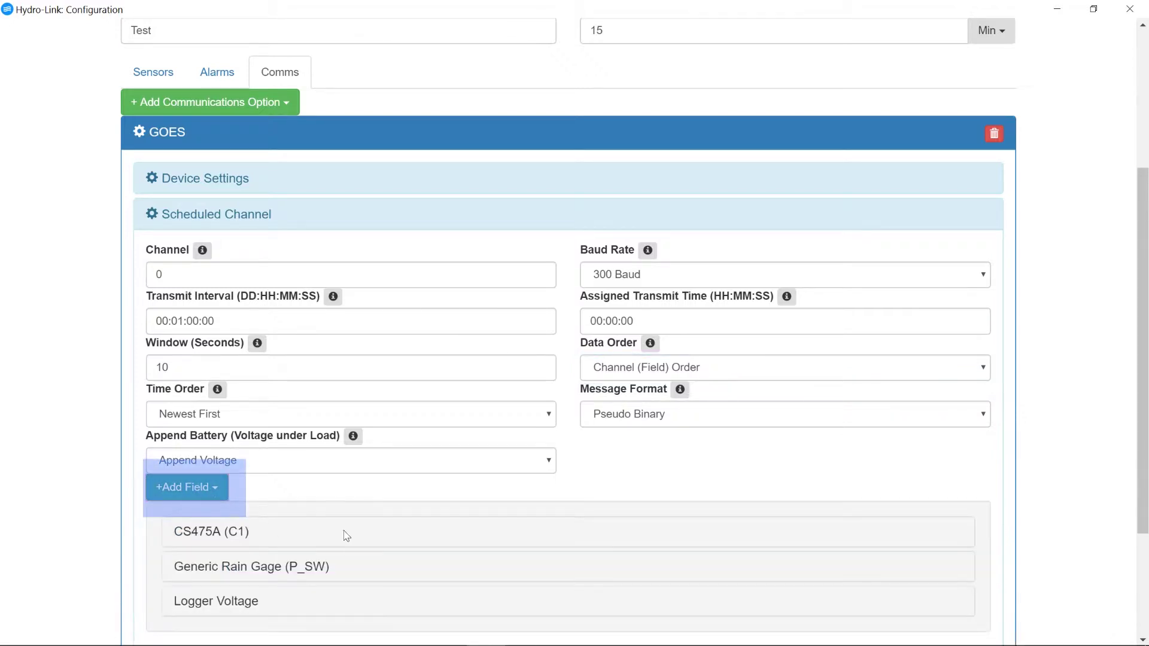
scroll(520, 515, down, 3)
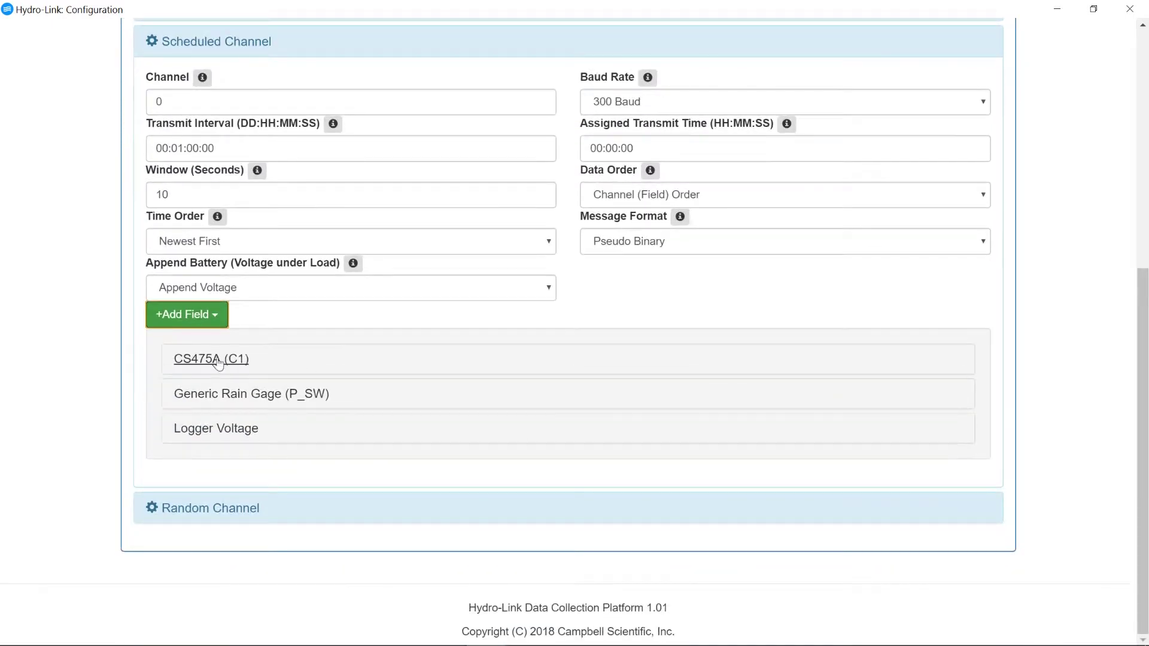
click(204, 362)
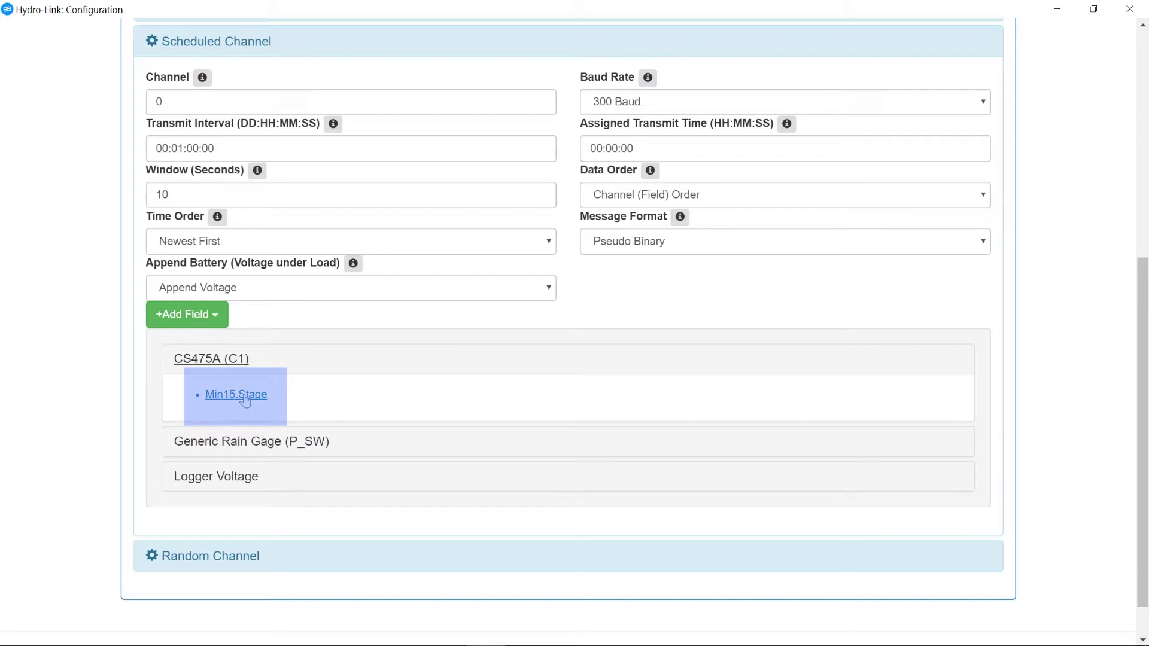
click(243, 397)
click(184, 387)
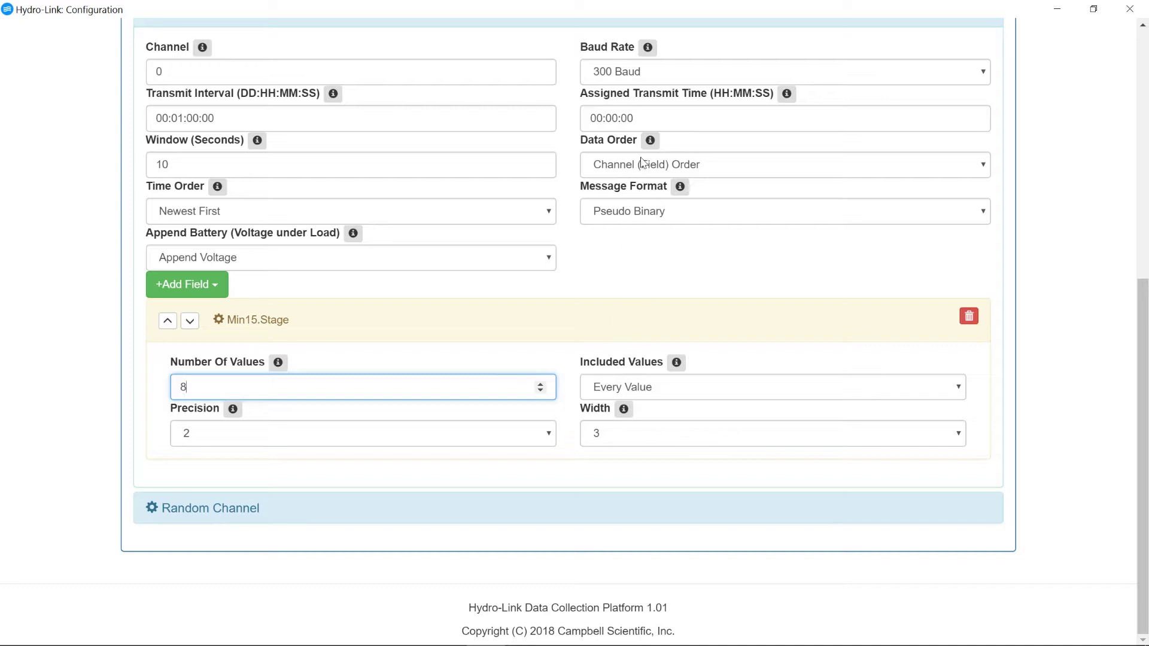
Step: Set the scheduled channel's message format to Space Delimited and the Min15.Stage width to 5
click(639, 215)
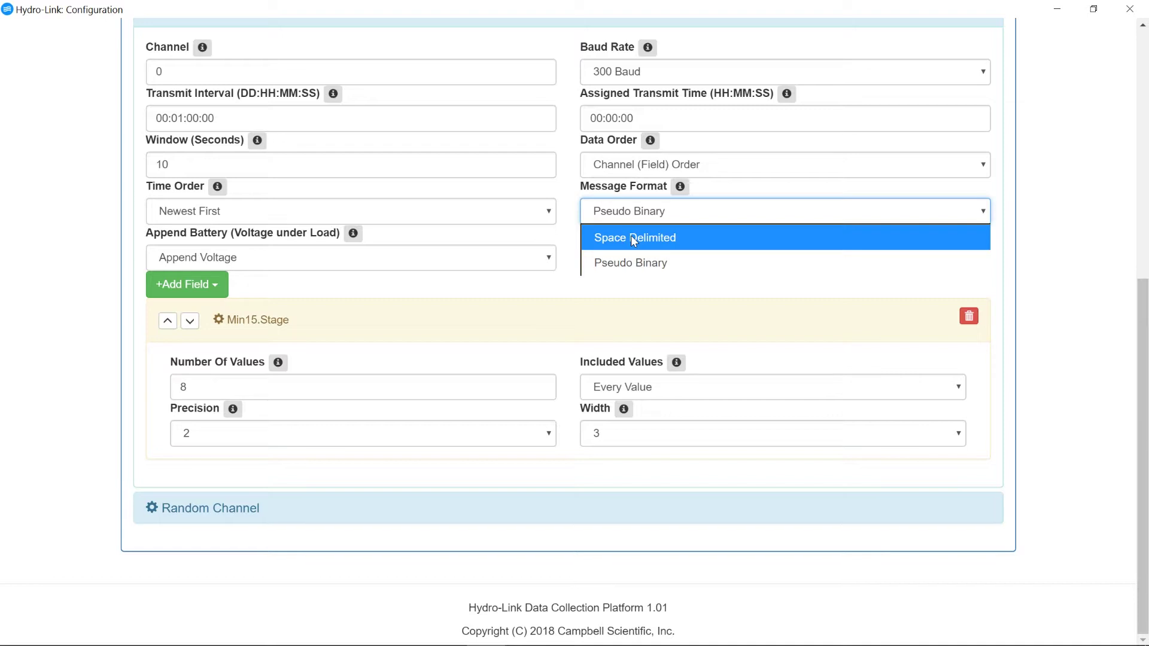
click(677, 237)
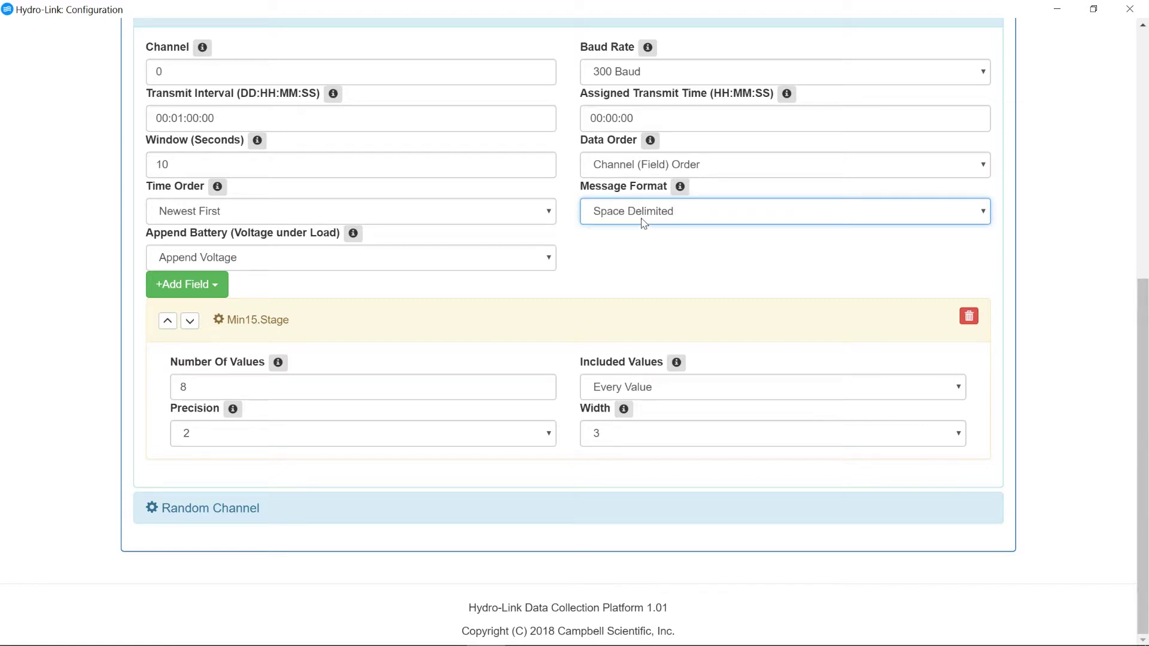
click(606, 441)
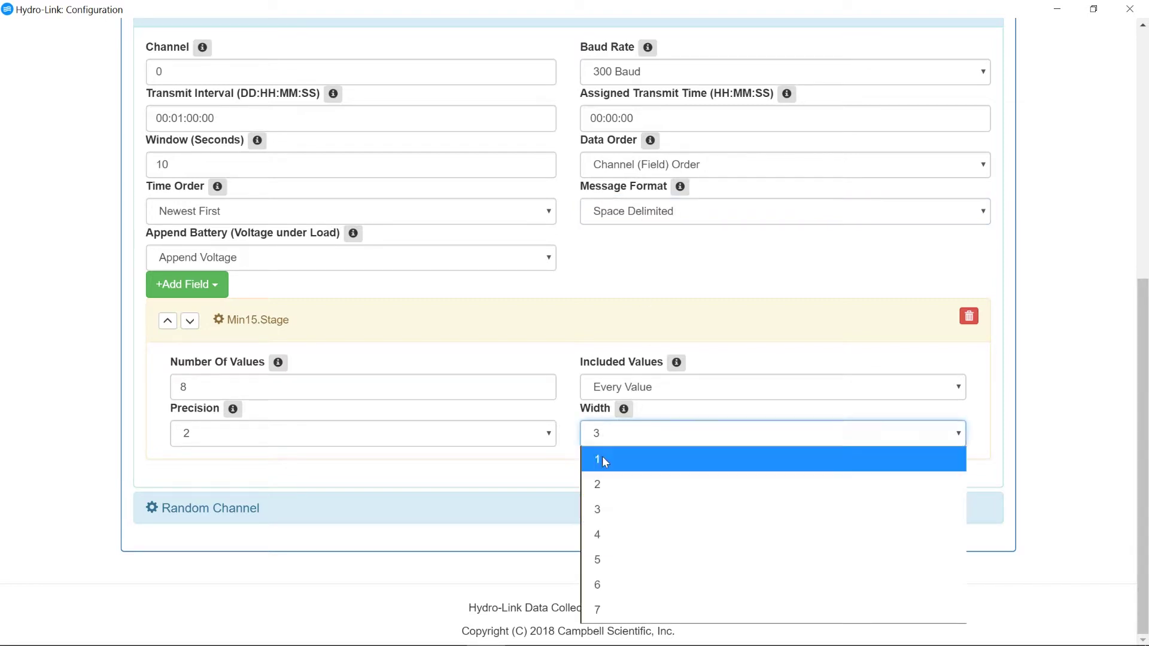
click(607, 561)
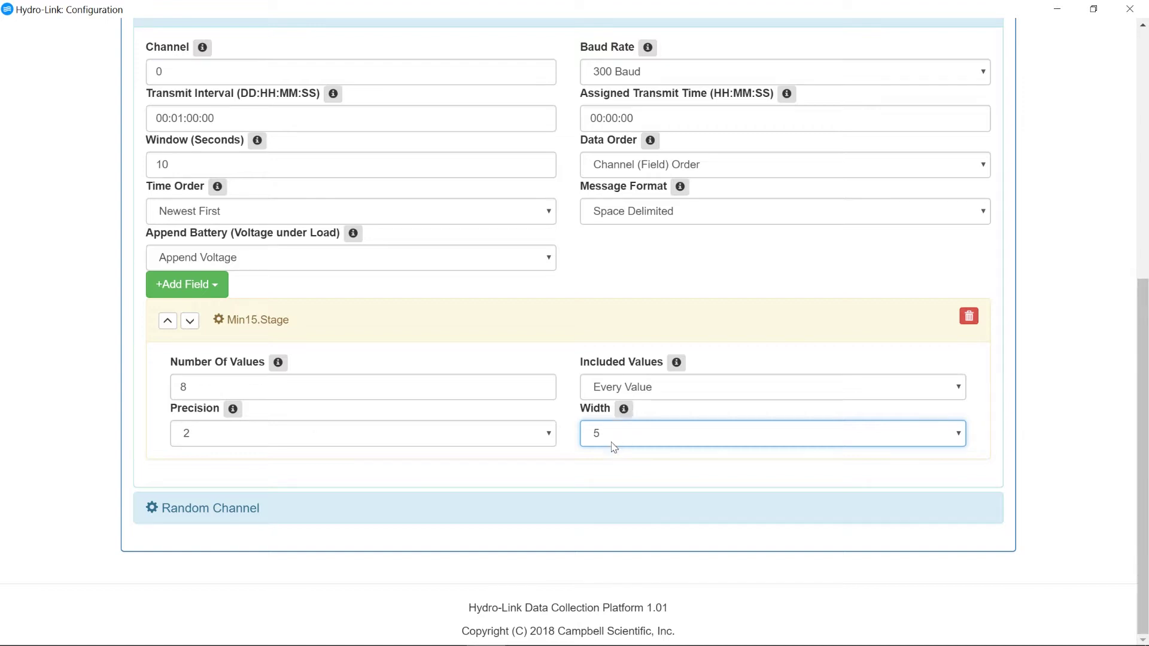
Step: Return the Min15.Stage width to 3 and the scheduled channel's message format to Pseudo Binary
click(613, 441)
click(606, 513)
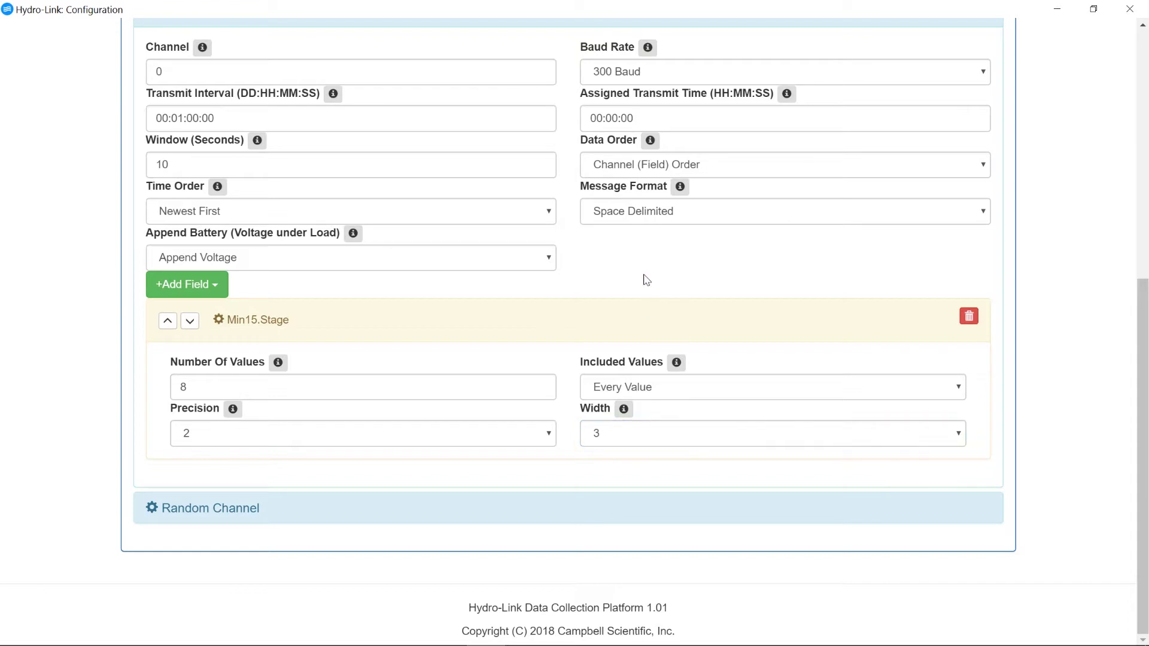
click(636, 216)
click(630, 263)
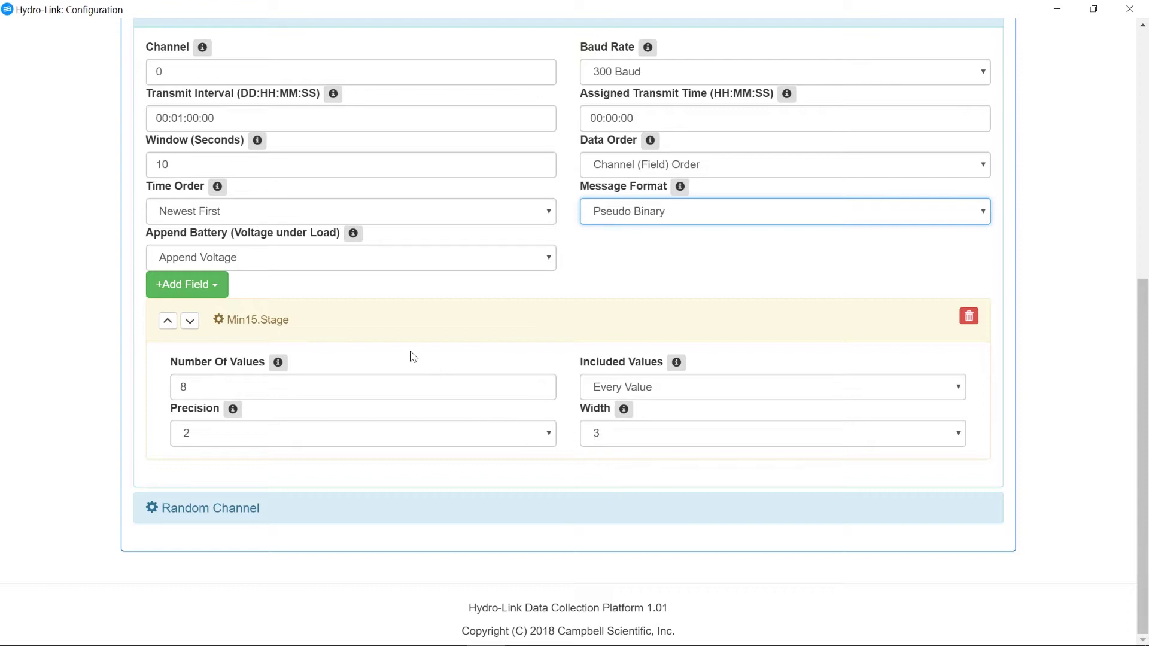
Step: Add the rain gage field Min15.Rain_Accum to the scheduled channel and set its number of values to 8
click(250, 326)
click(198, 402)
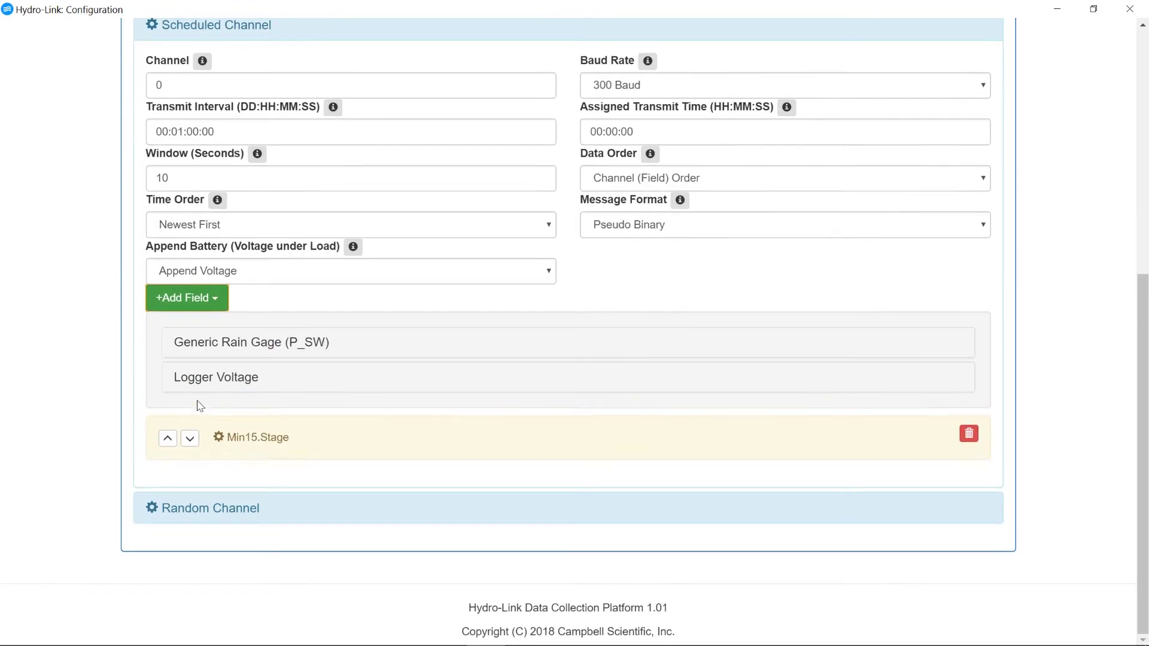
click(262, 337)
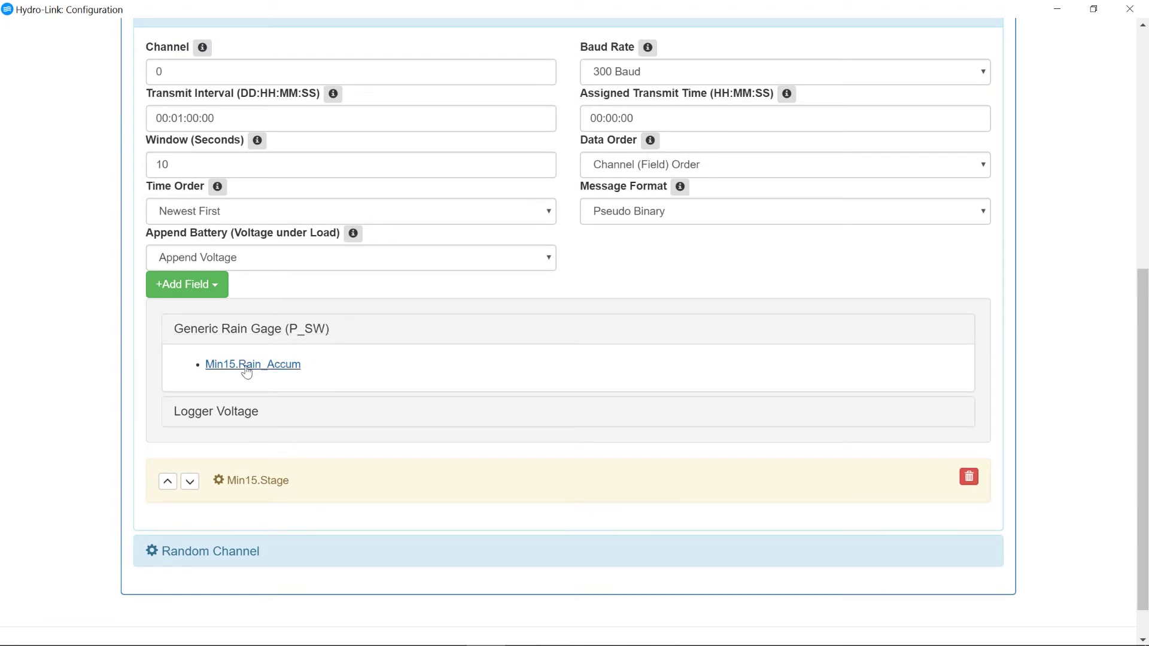
click(246, 364)
click(192, 387)
key(BackSpace)
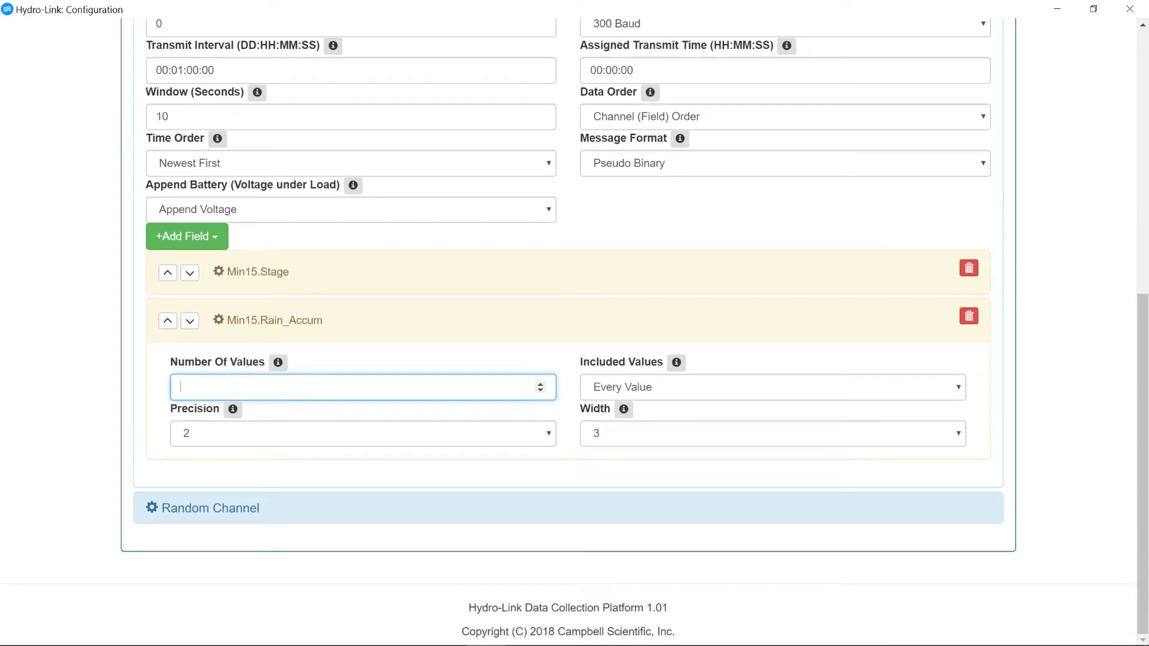
text(8)
Step: Check the measurement interval and examine the included values choices for Min15.Rain_Accum
scroll(733, 398, up, 7)
scroll(716, 362, up, 1)
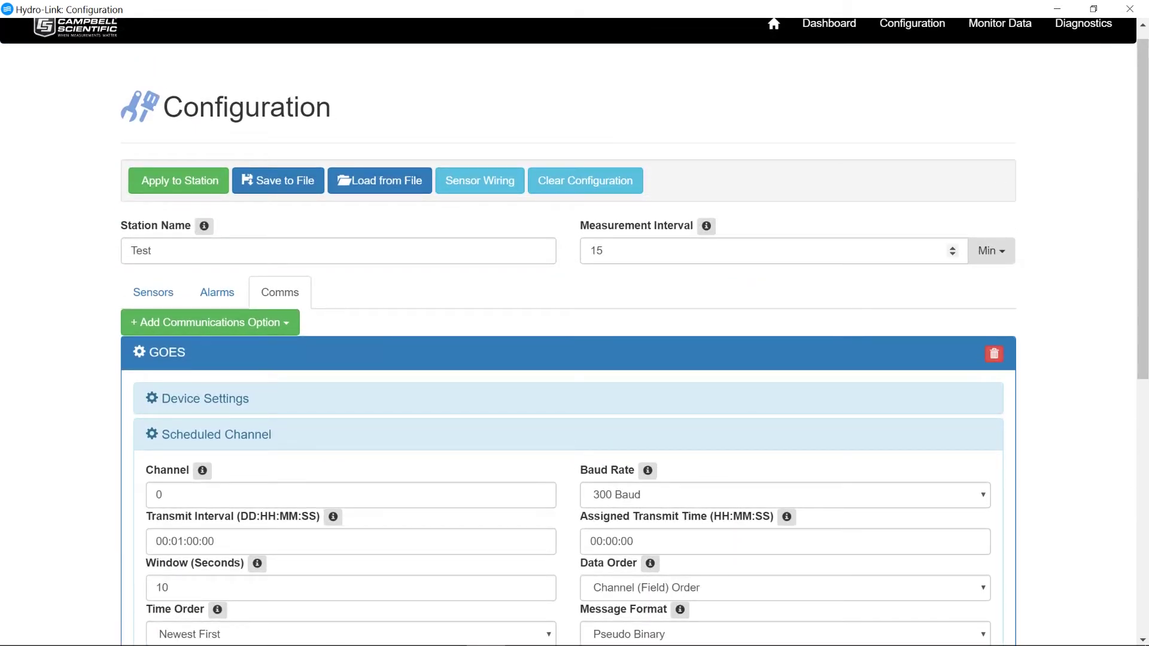
scroll(646, 346, down, 6)
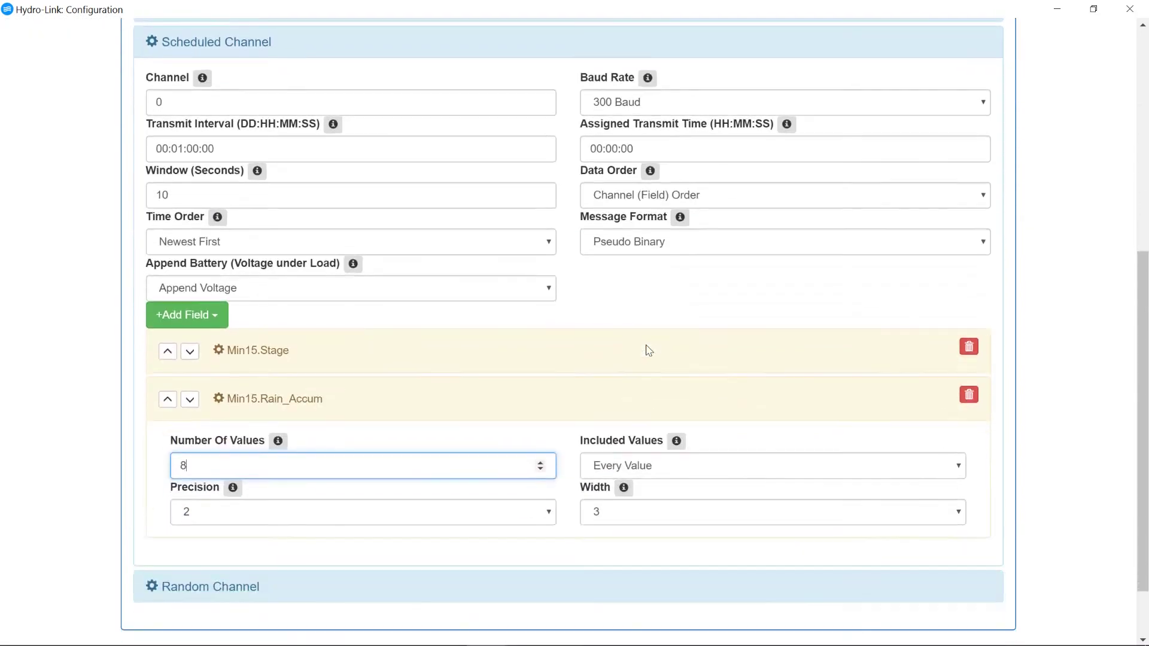
scroll(648, 350, down, 2)
click(675, 386)
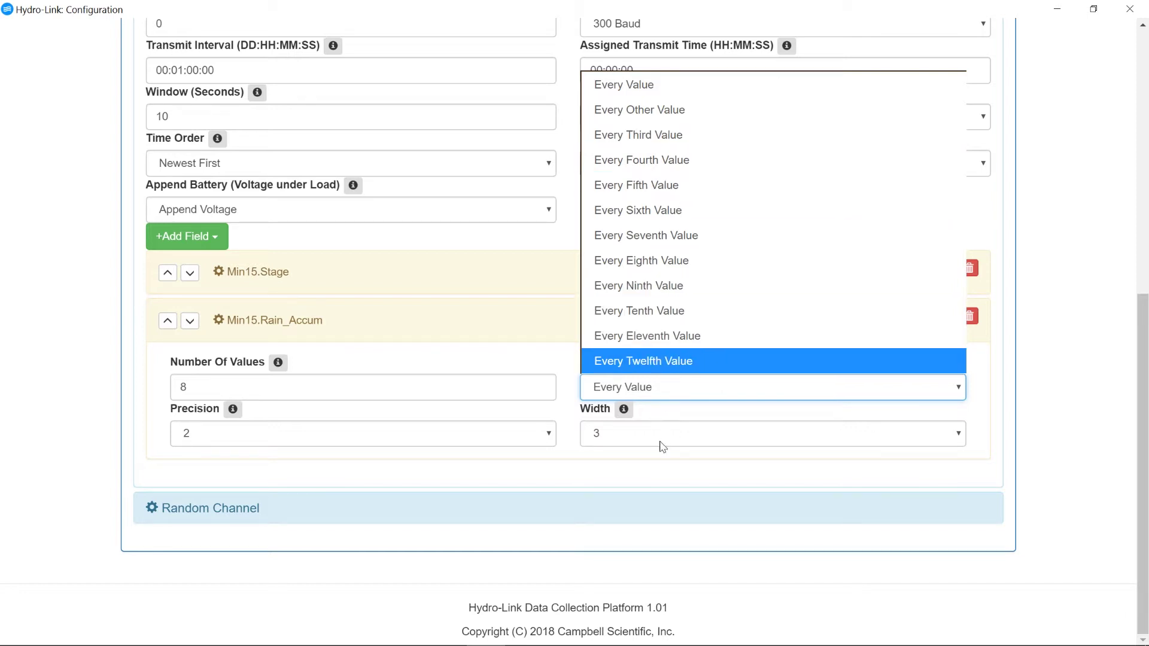
click(648, 474)
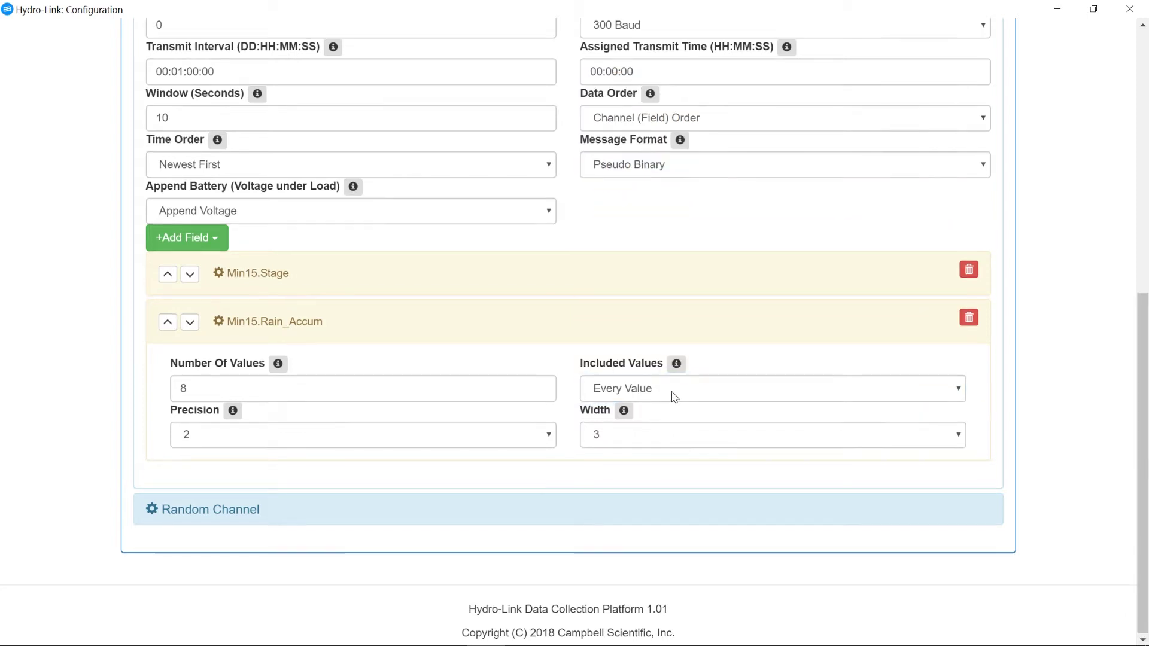
Step: Collapse the Min15.Rain_Accum settings and examine the battery voltage append choices of the scheduled channel
scroll(674, 397, up, 1)
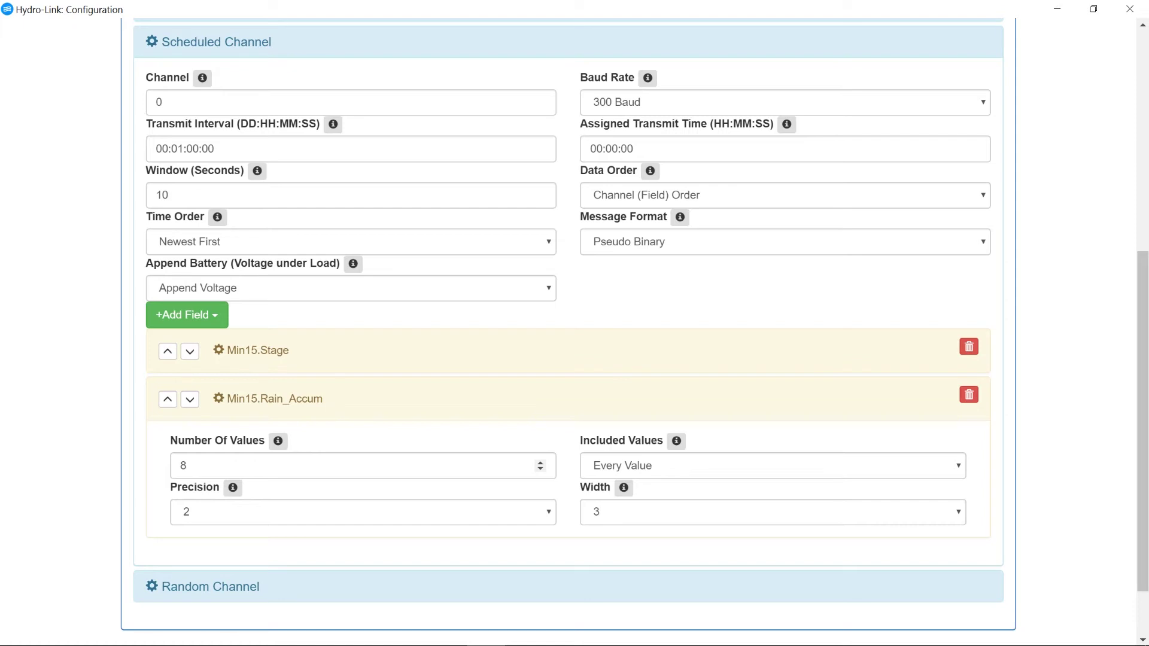
scroll(269, 477, up, 1)
click(269, 485)
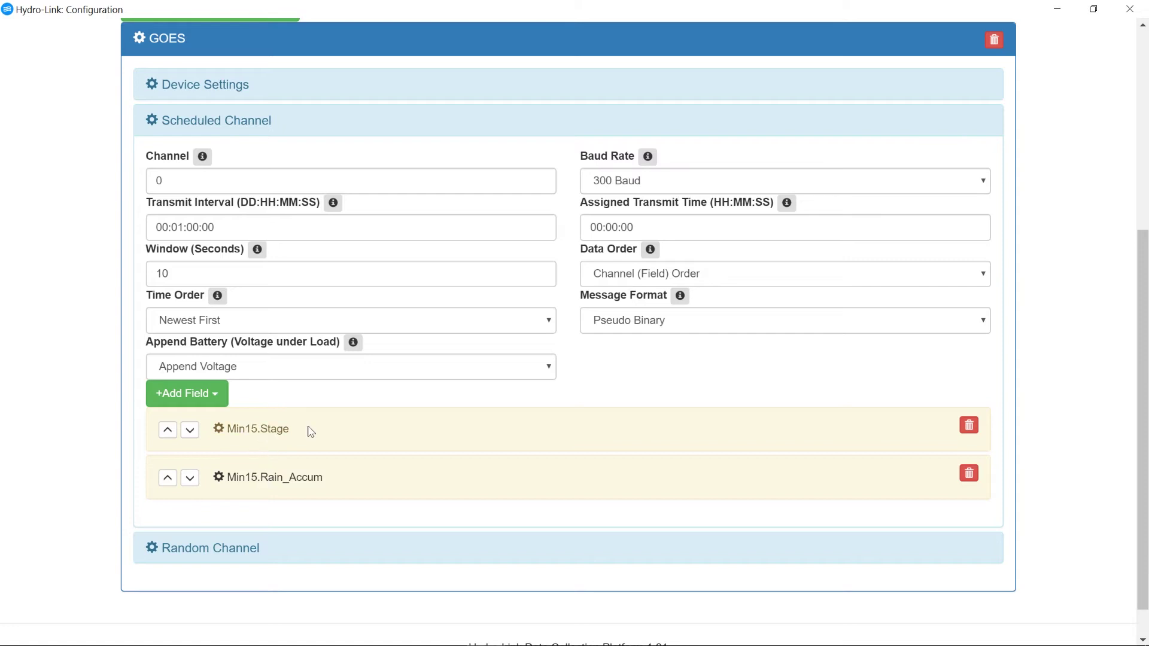
click(245, 371)
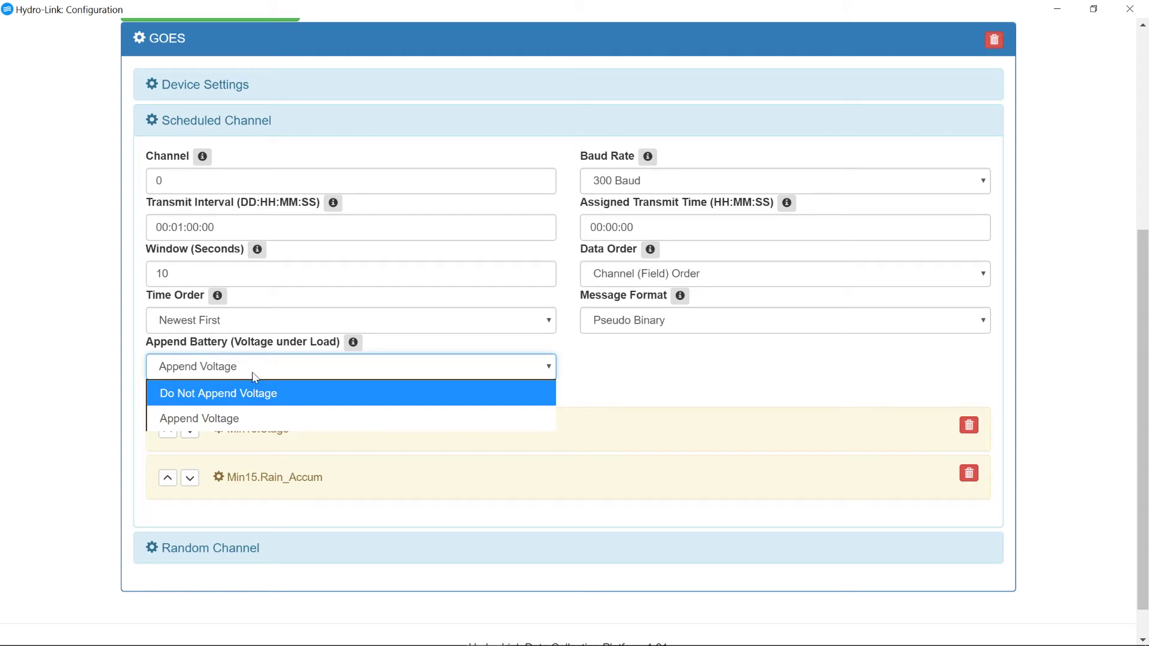
click(253, 372)
Step: Collapse the scheduled channel settings and apply the configuration to the station, acknowledging the finished transfer
scroll(260, 371, up, 4)
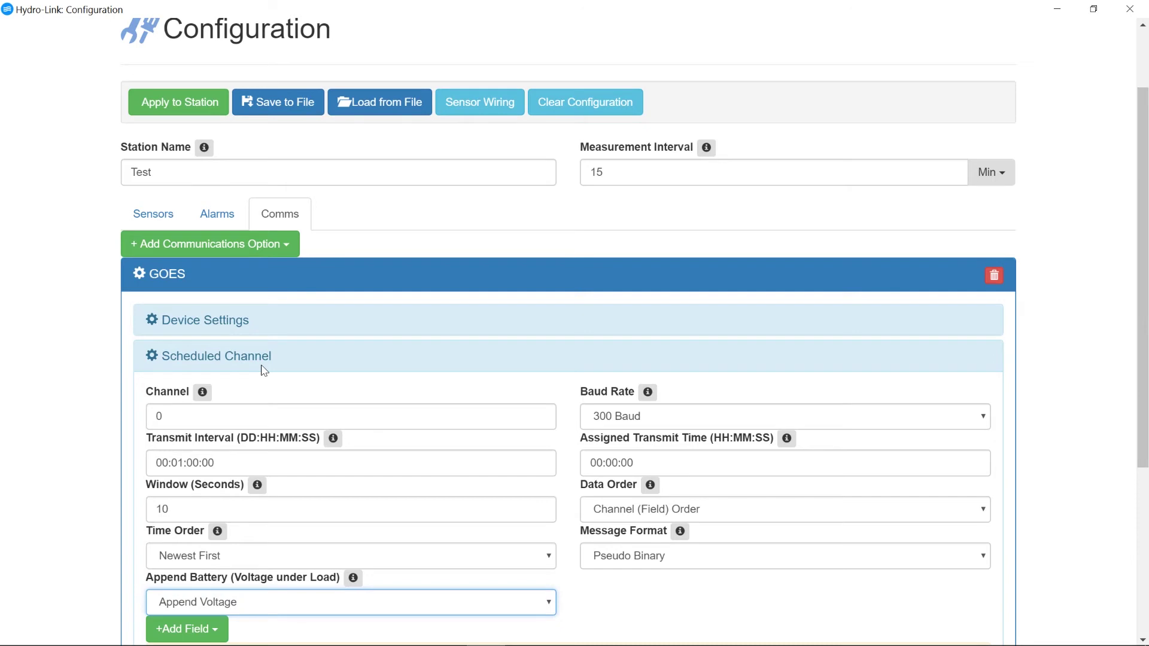
click(256, 366)
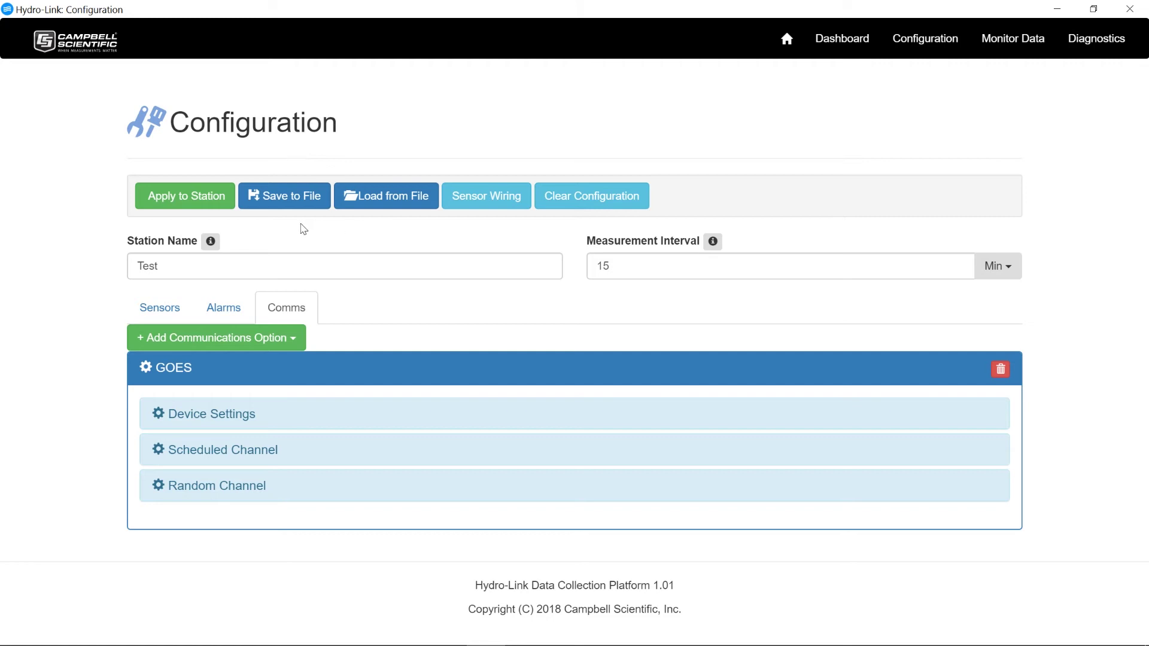
click(193, 200)
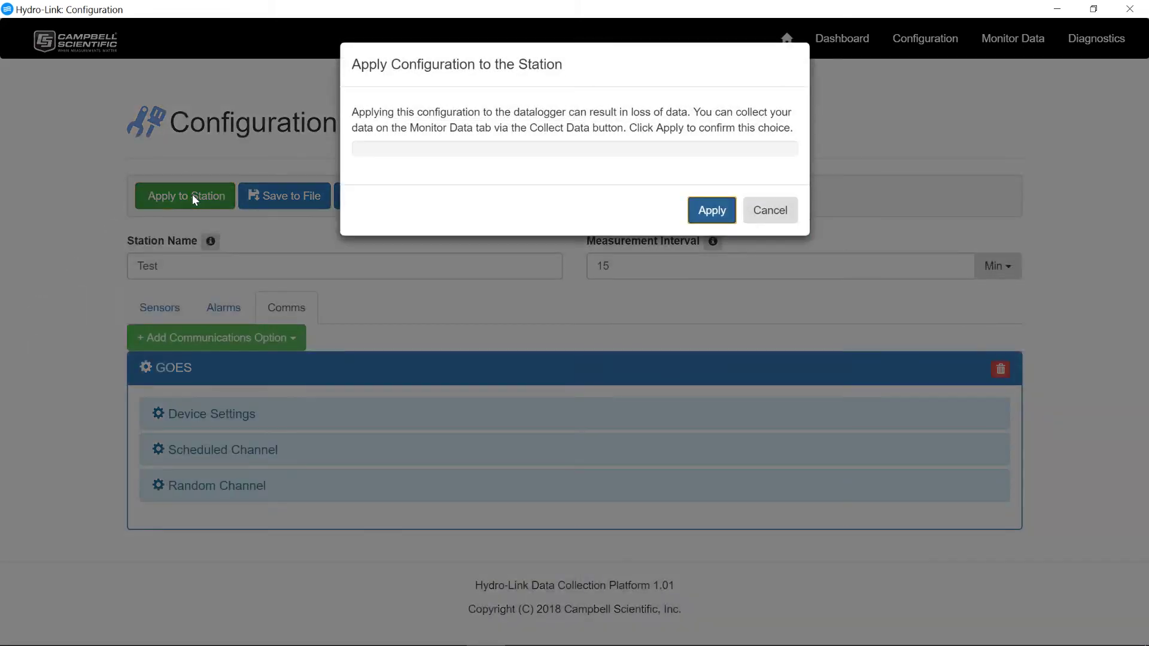
click(712, 213)
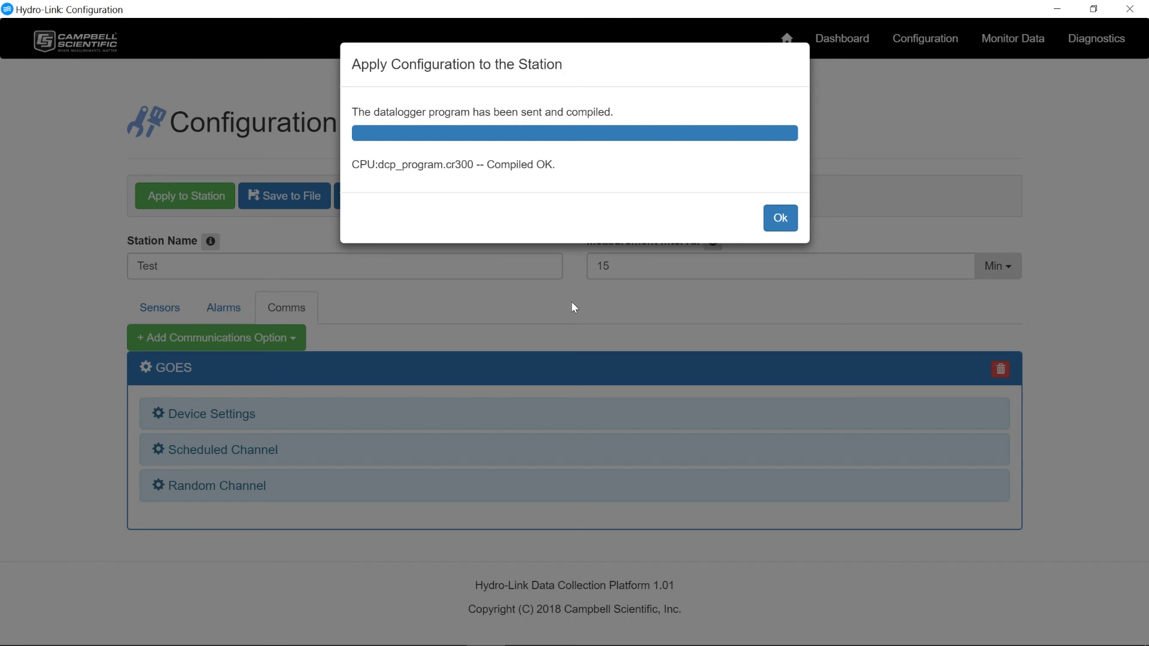
click(779, 220)
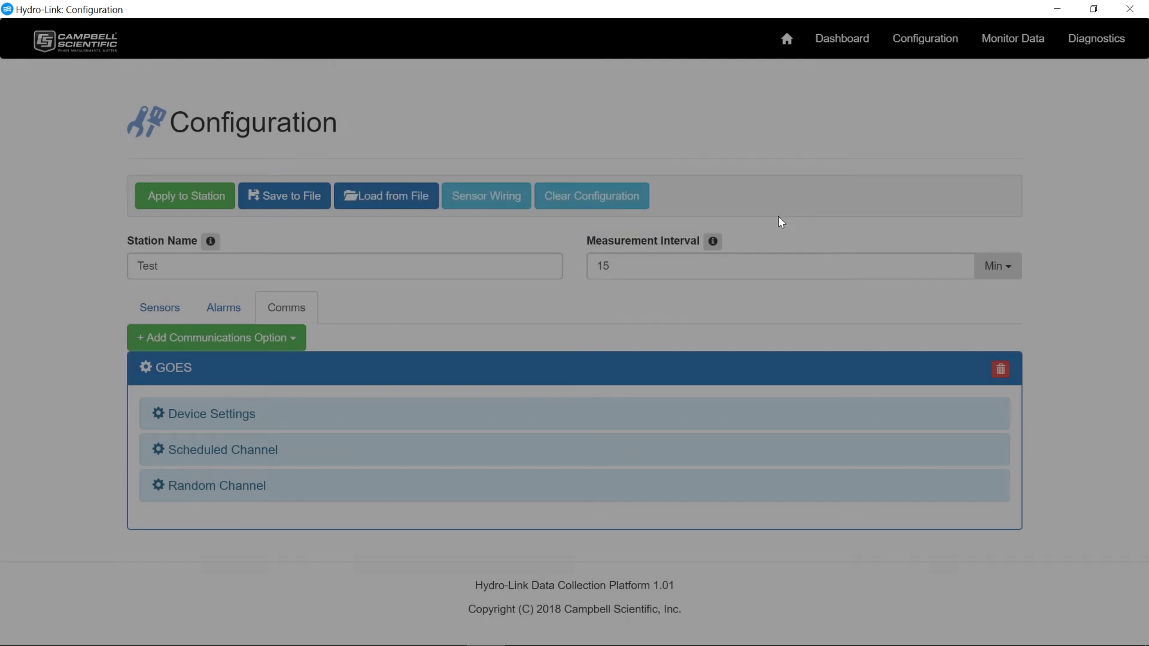